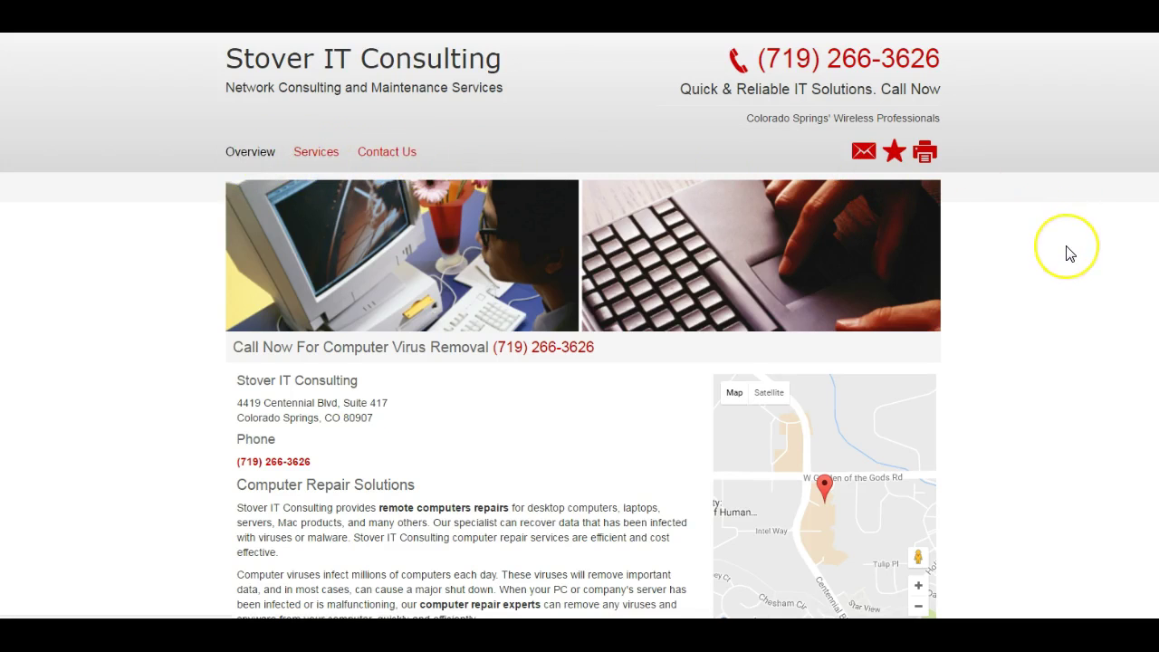
# - Scroll up and down through the Stover IT Consulting website to review its content
pyautogui.scroll(-1, 1070, 254)
pyautogui.scroll(-2, 1070, 253)
pyautogui.scroll(-1, 1069, 253)
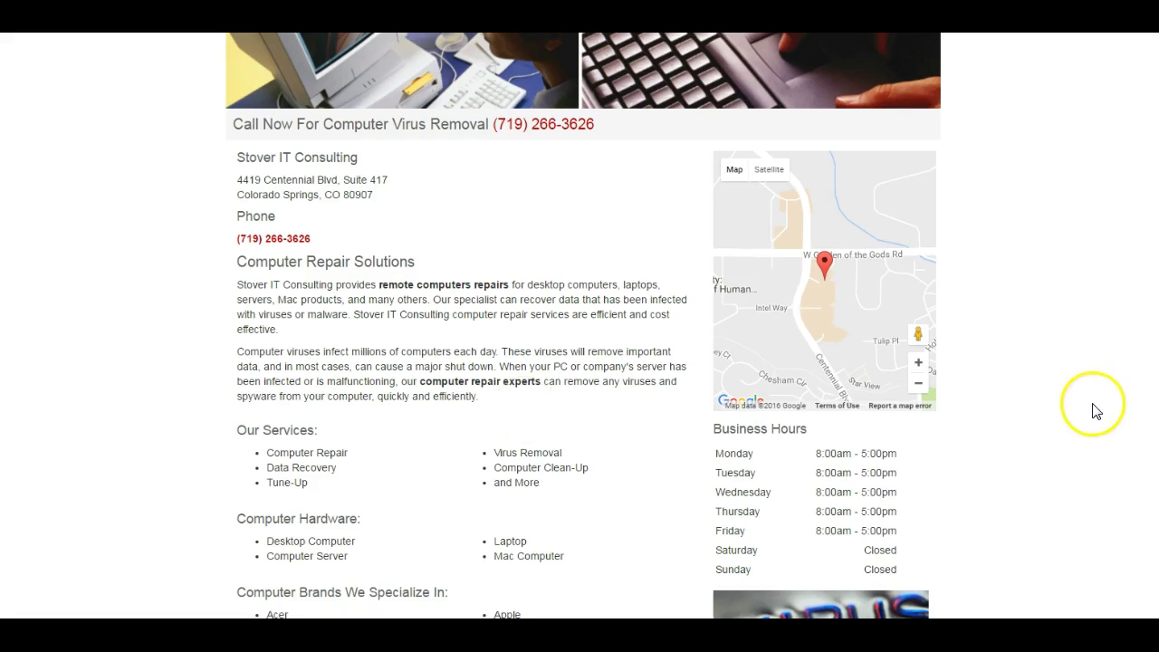
pyautogui.scroll(-4, 1087, 437)
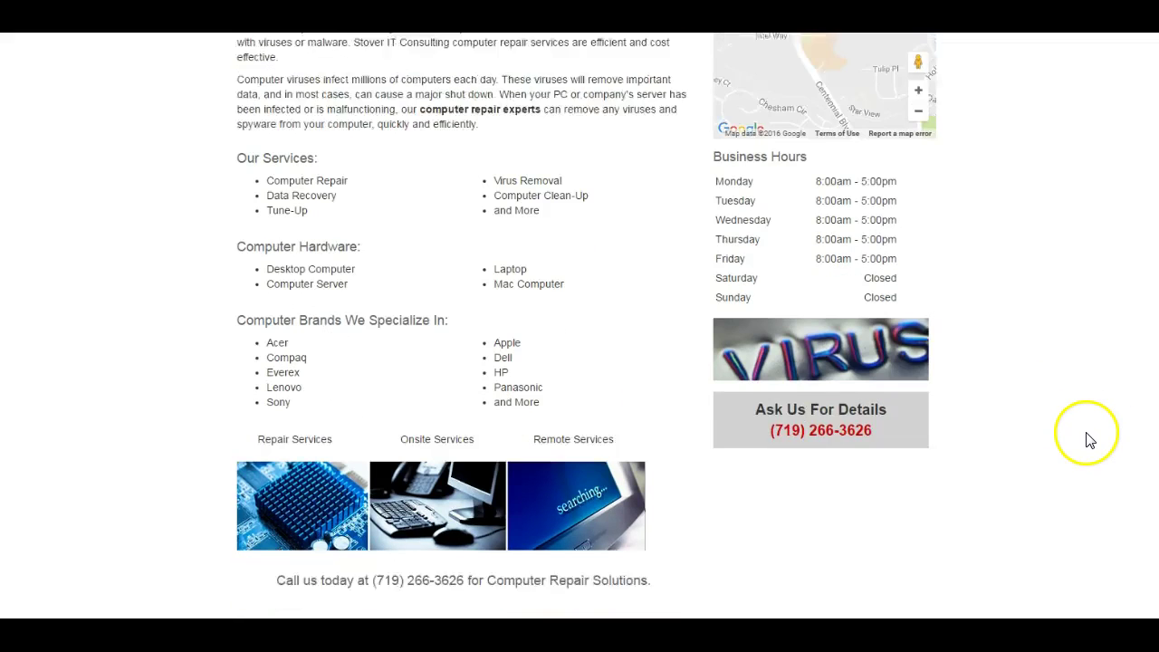
pyautogui.scroll(6, 1016, 445)
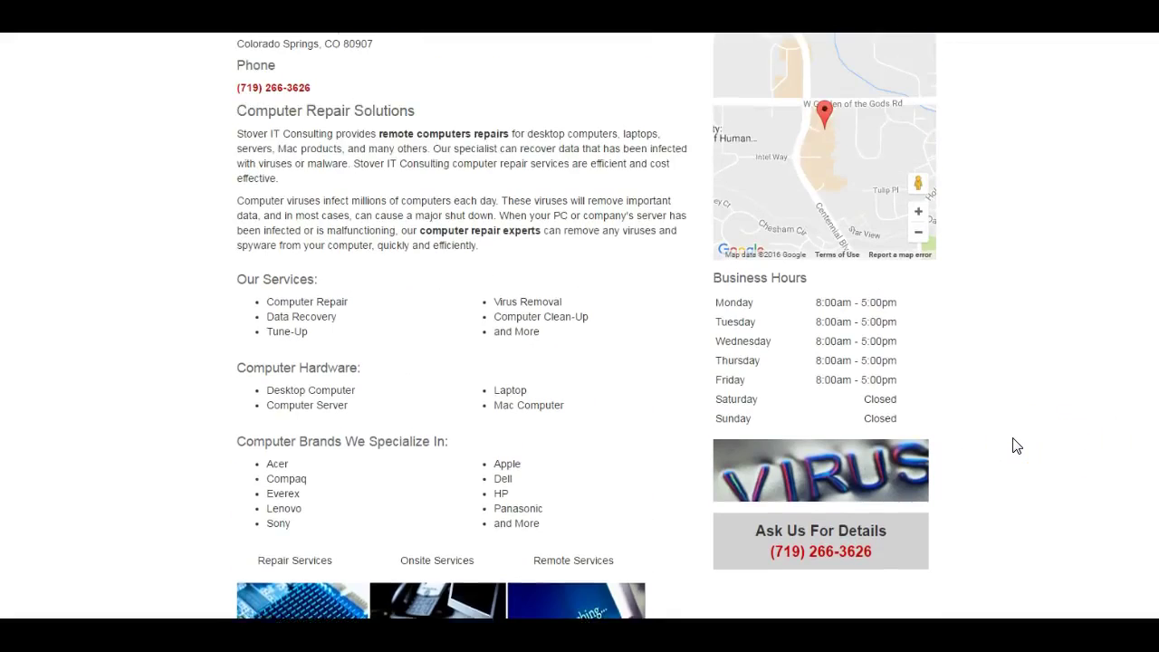
pyautogui.scroll(-3, 1016, 444)
pyautogui.scroll(1, 776, 249)
pyautogui.scroll(3, 590, 314)
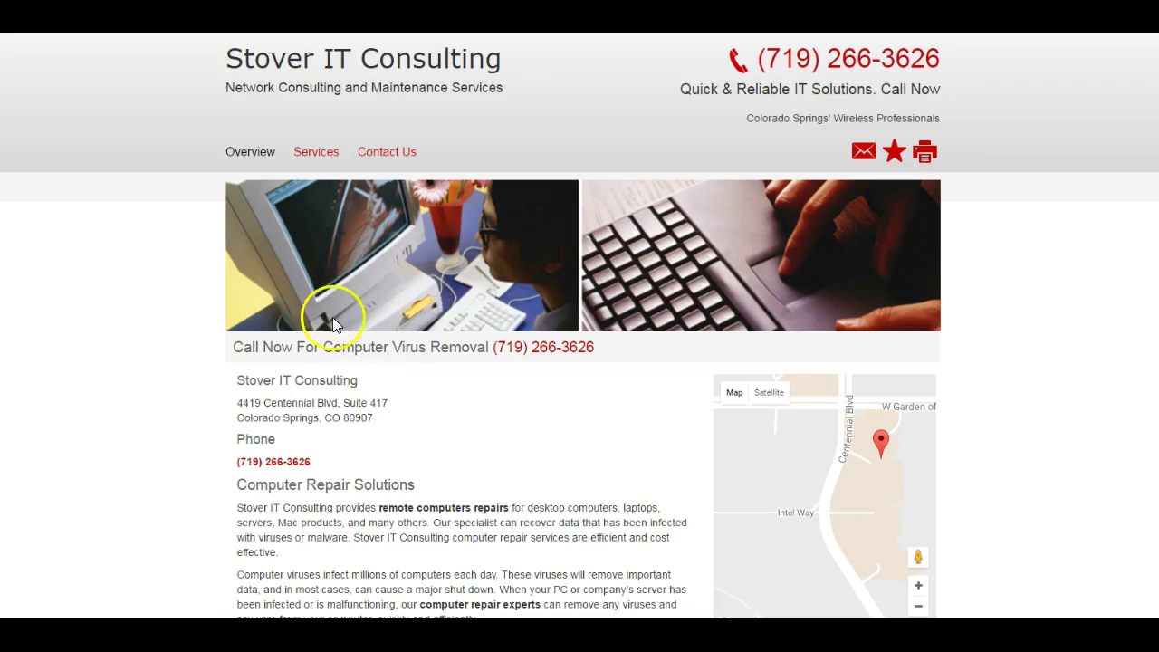
pyautogui.scroll(-2, 671, 299)
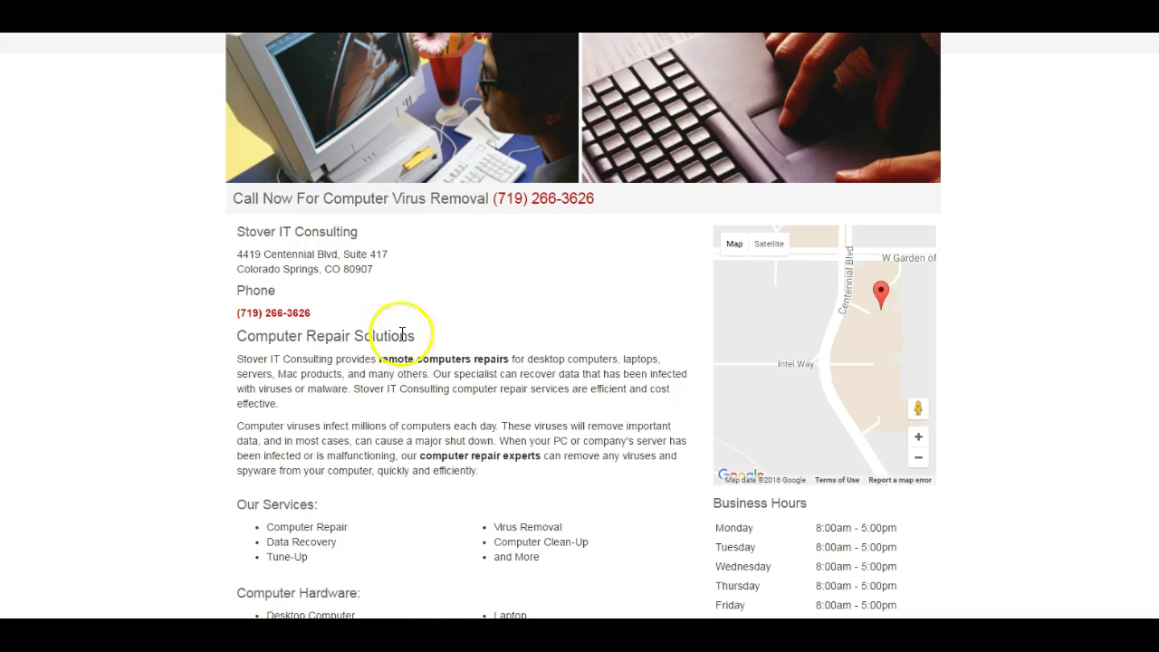
pyautogui.scroll(3, 207, 176)
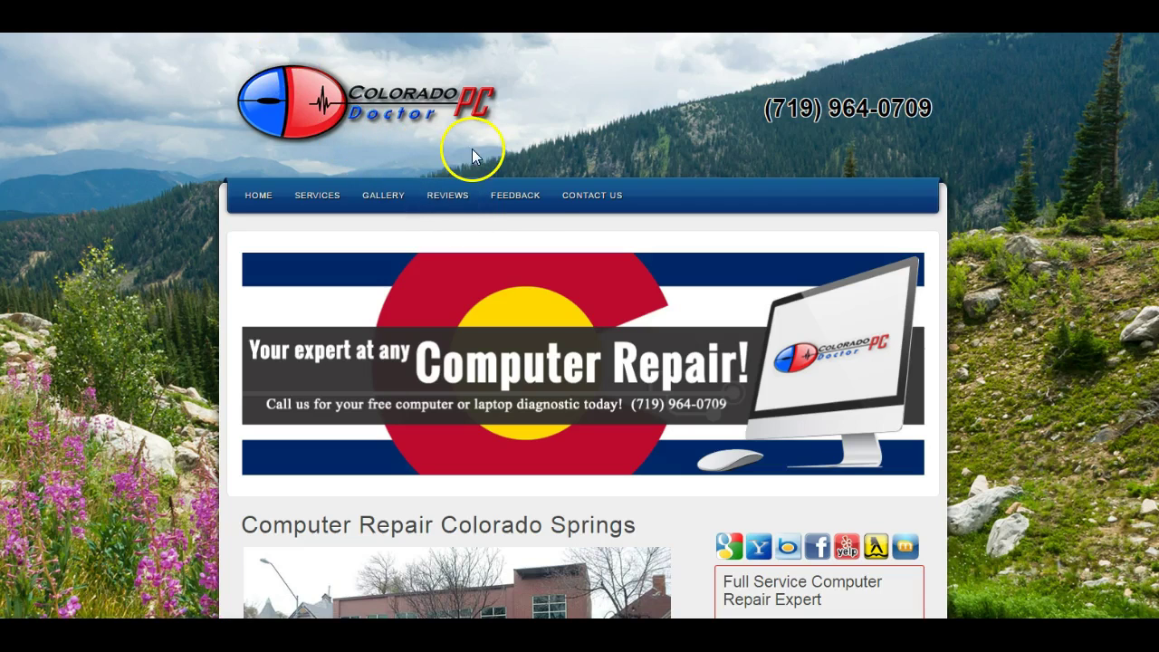
# - Scroll down the Colorado PC Doctor homepage and back up toward the top
pyautogui.scroll(-3, 1027, 269)
pyautogui.scroll(-4, 1027, 269)
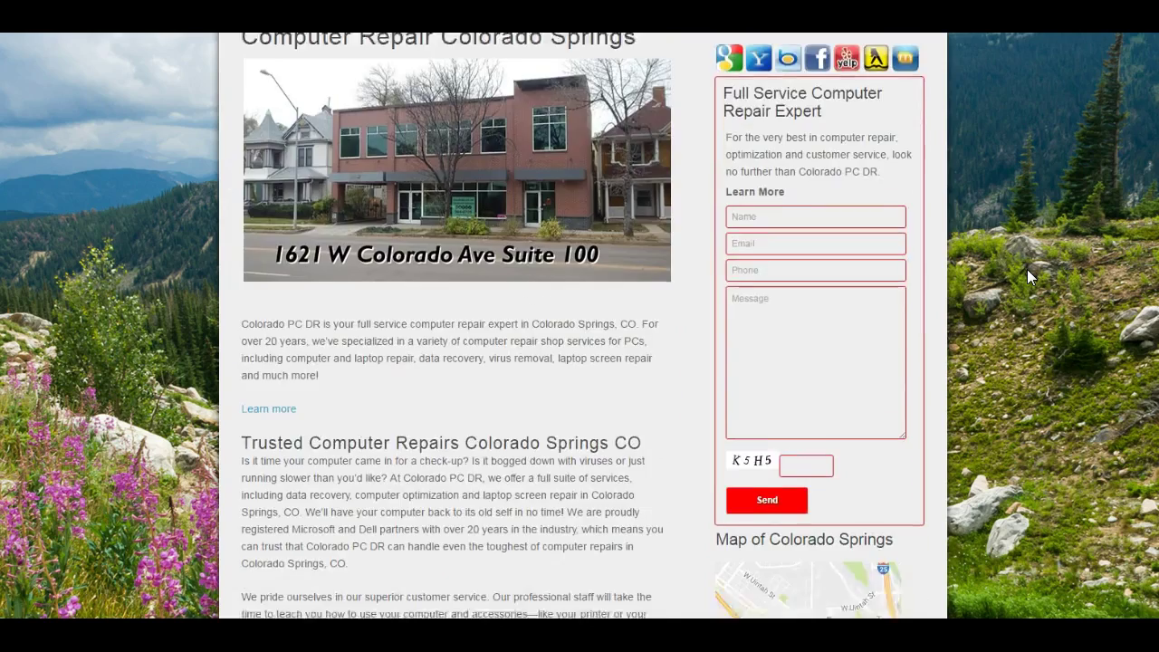
pyautogui.scroll(-1, 1028, 269)
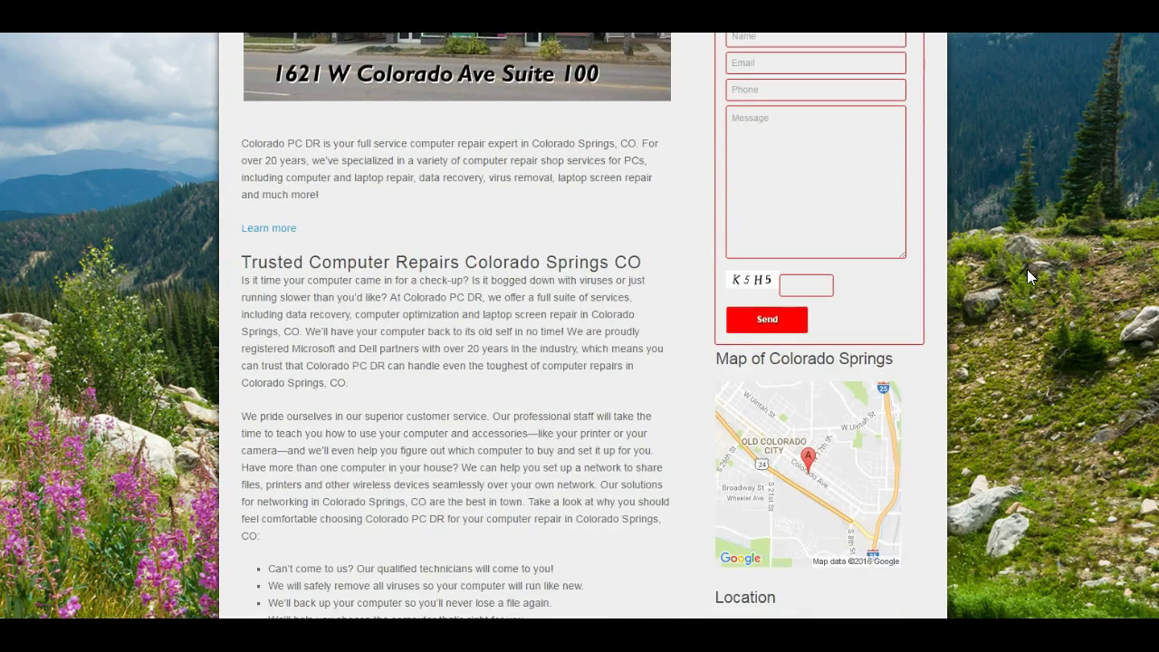
pyautogui.scroll(-4, 1027, 280)
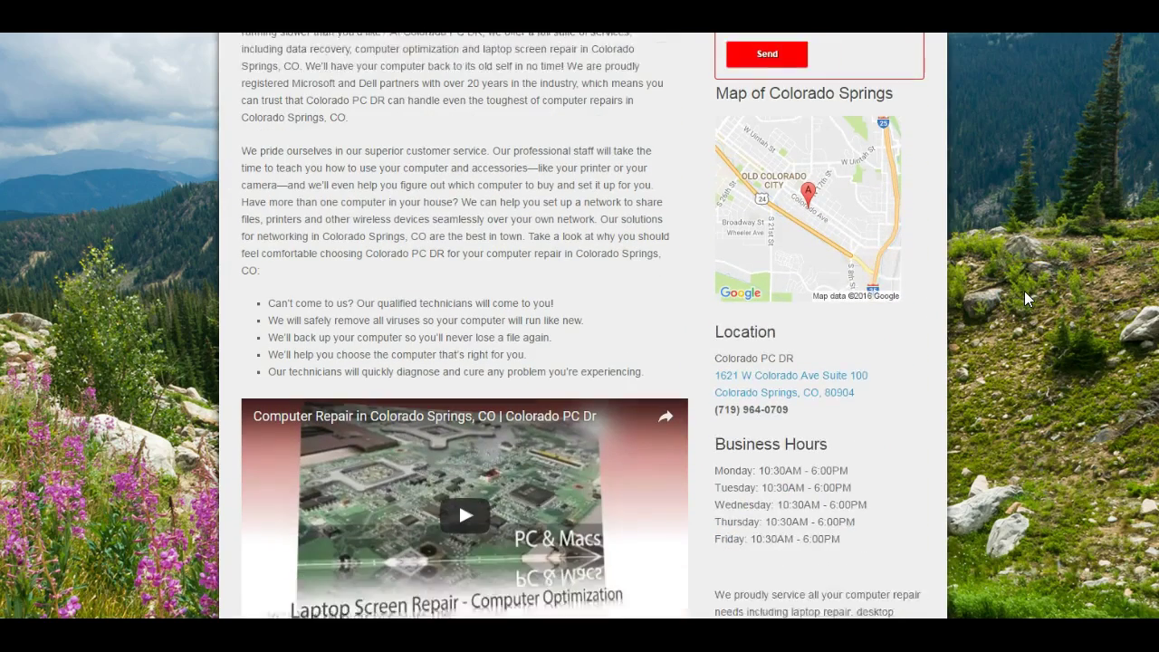
pyautogui.scroll(-2, 1024, 291)
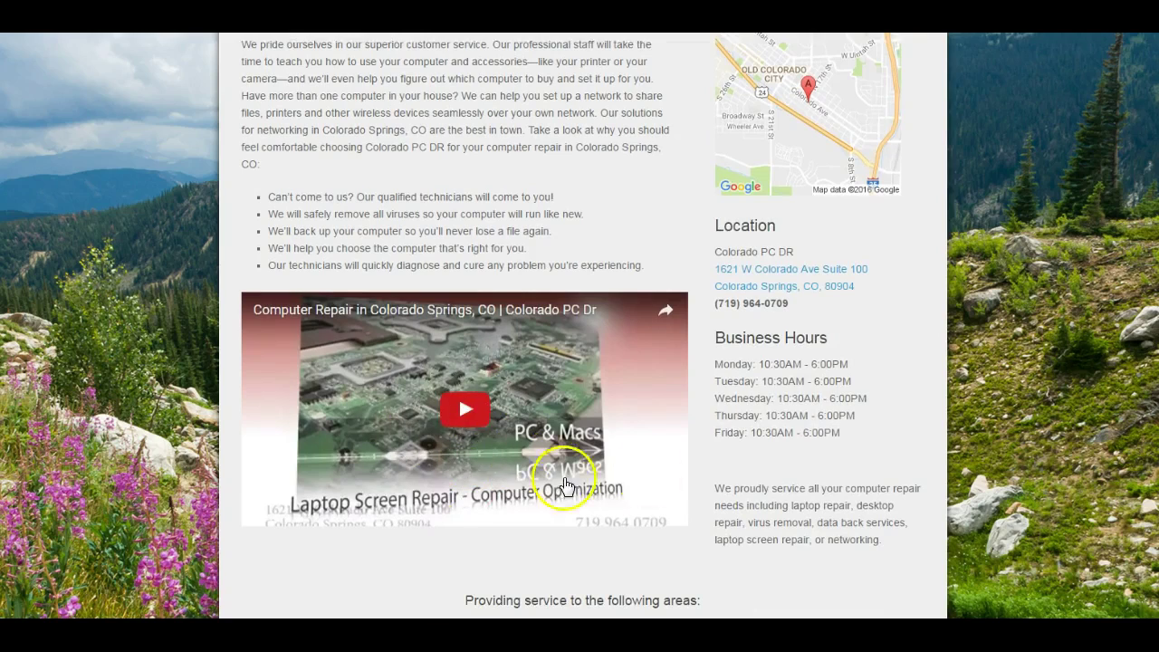
pyautogui.scroll(-3, 854, 440)
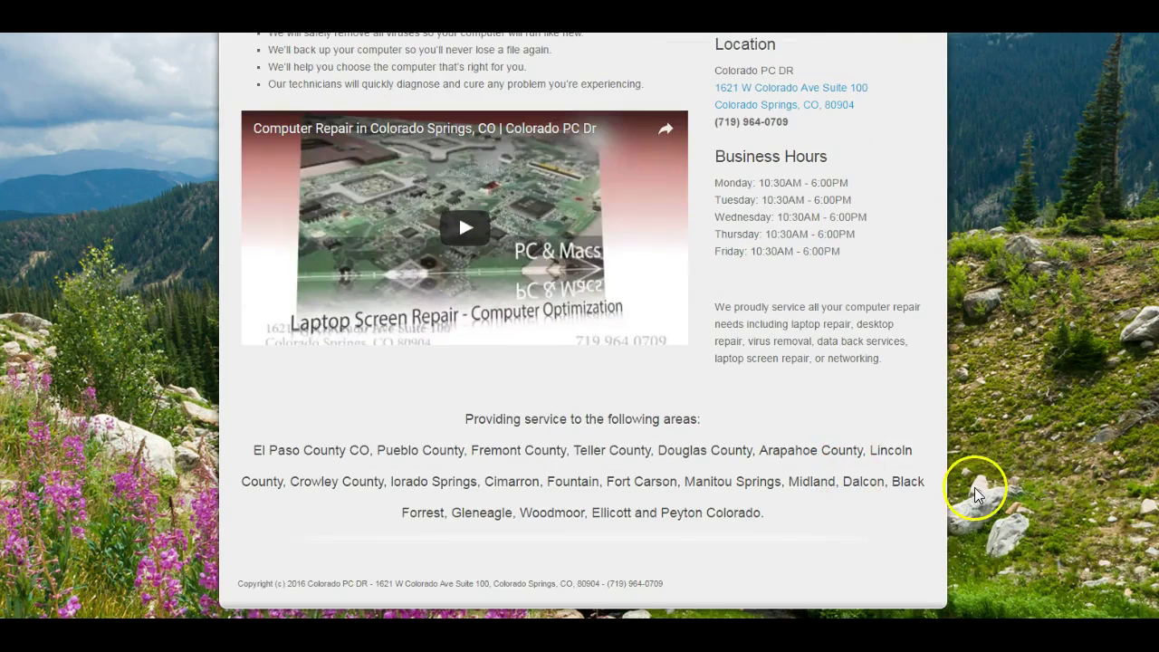
pyautogui.scroll(12, 893, 507)
pyautogui.scroll(4, 893, 500)
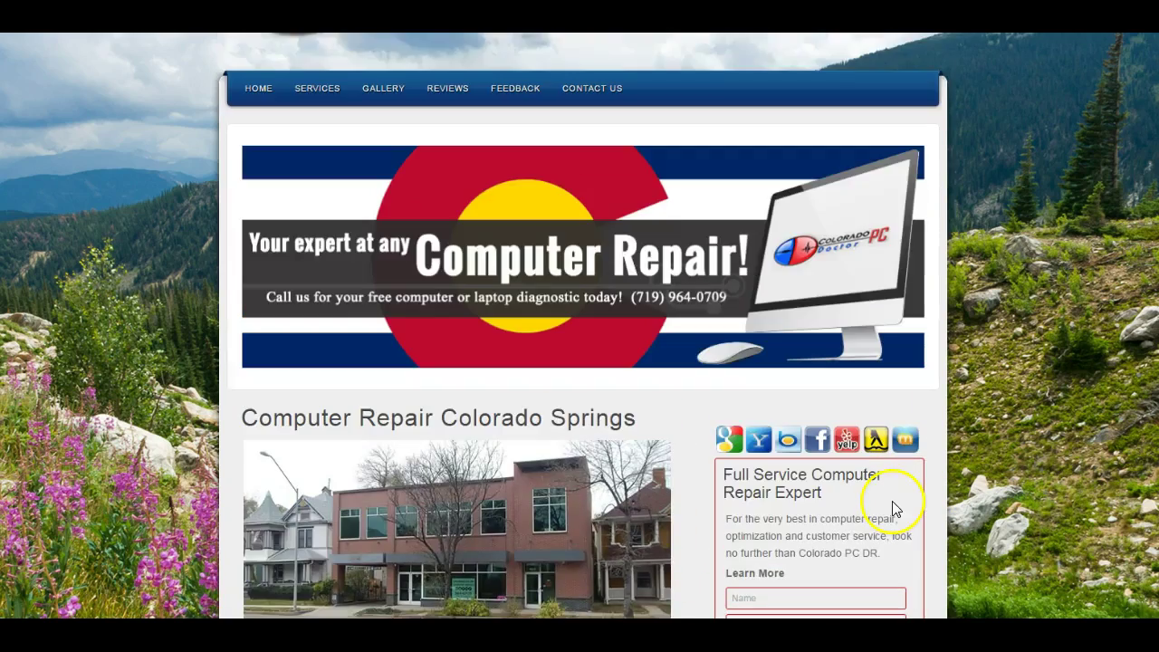
pyautogui.scroll(2, 893, 492)
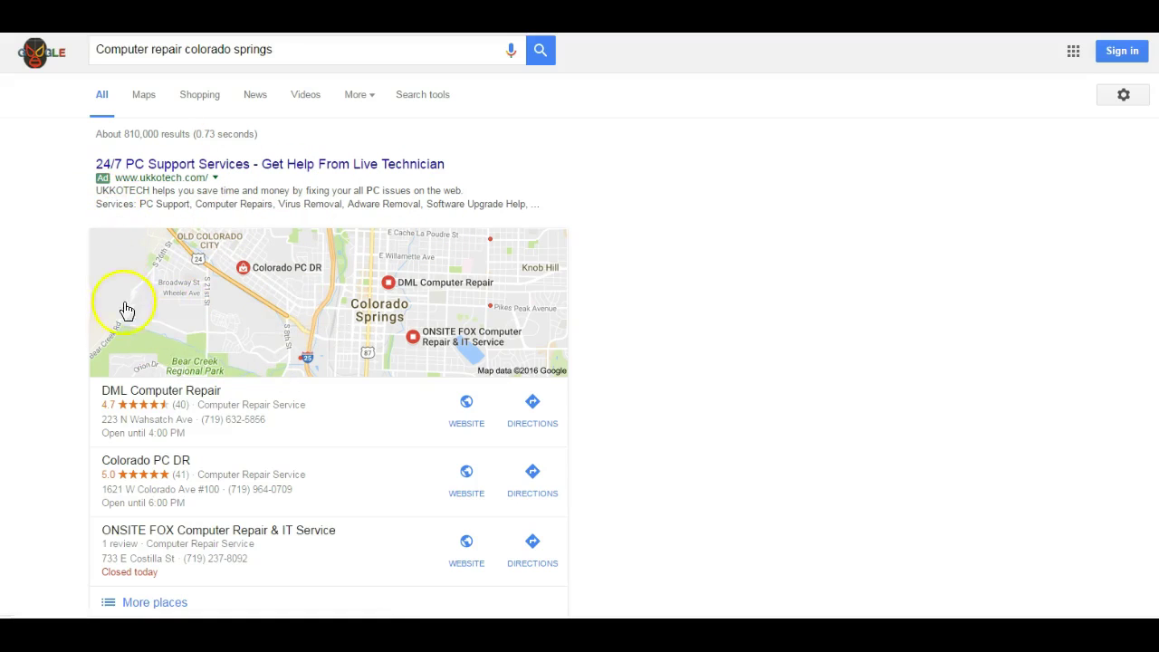
pyautogui.scroll(-1, 801, 388)
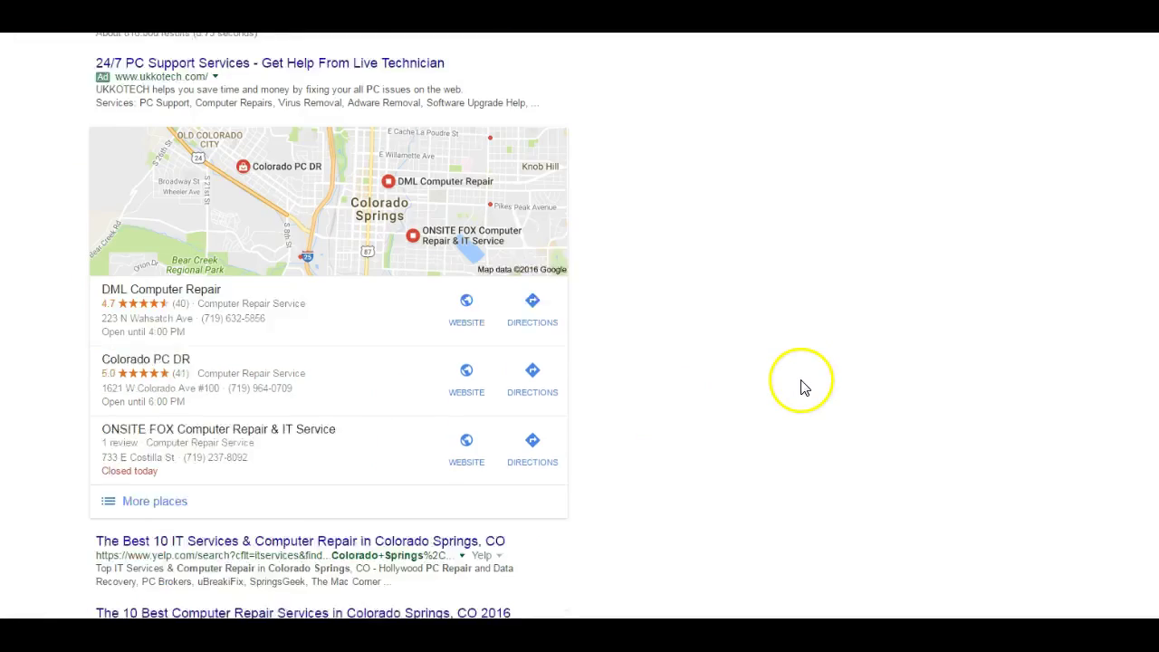
pyautogui.scroll(-1, 802, 388)
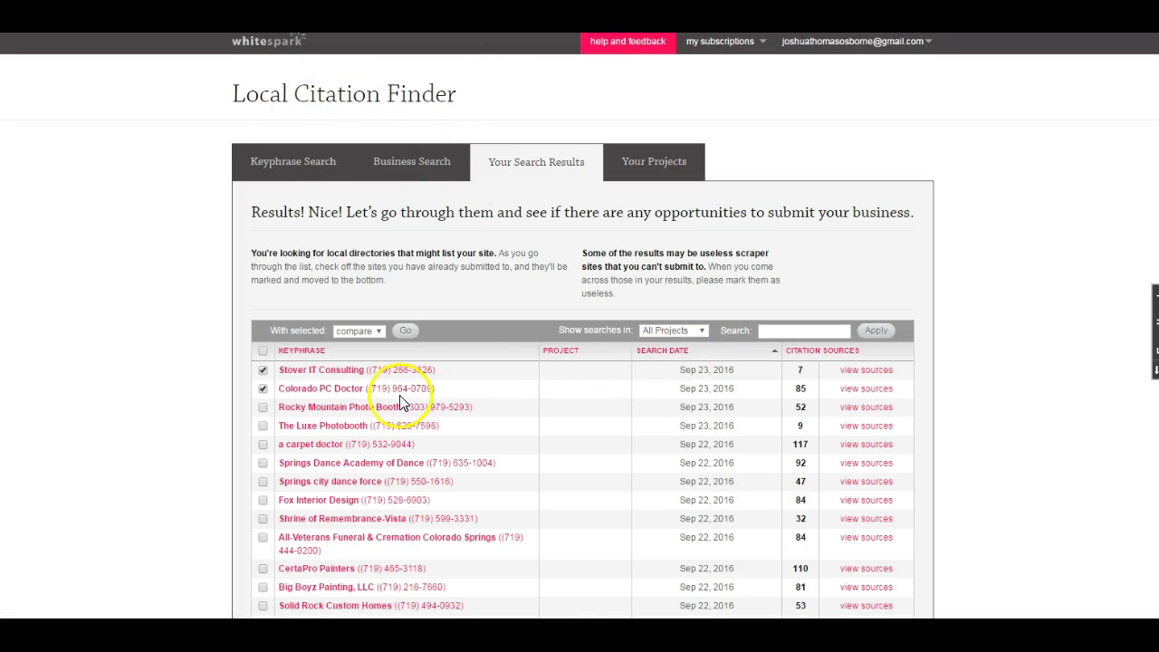
# - Tick the Stover IT Consulting and Colorado PC Doctor rows in Your Search Results
pyautogui.click(799, 381)
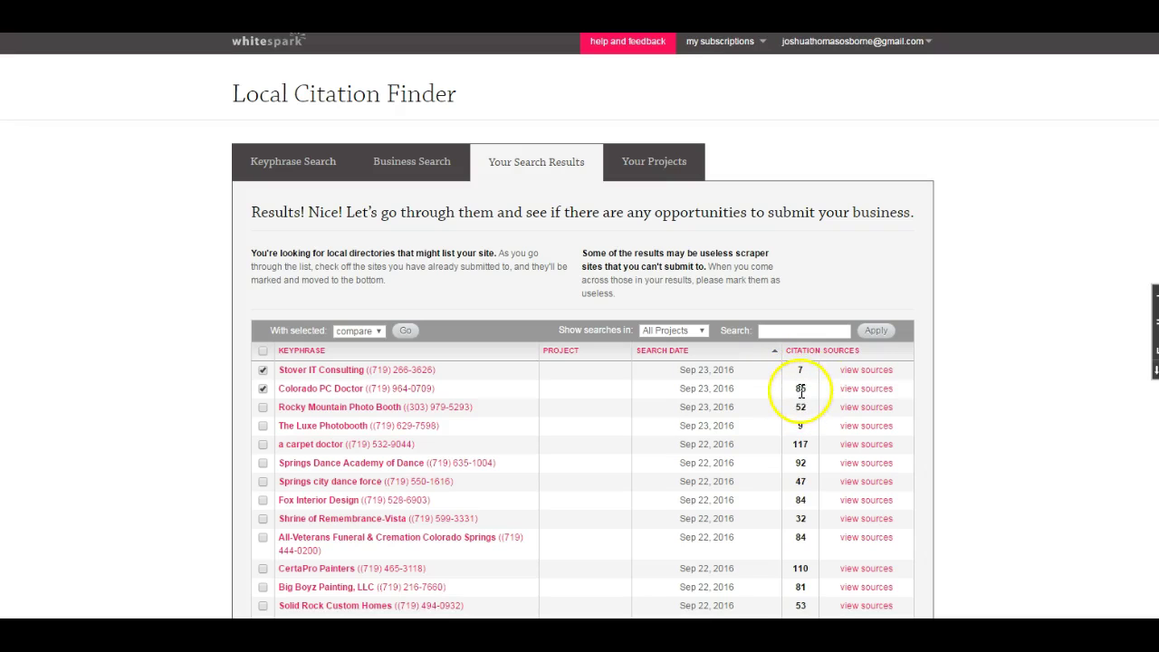
# - Compare citation sources of Stover IT Consulting and Colorado PC Doctor side by side
pyautogui.click(401, 332)
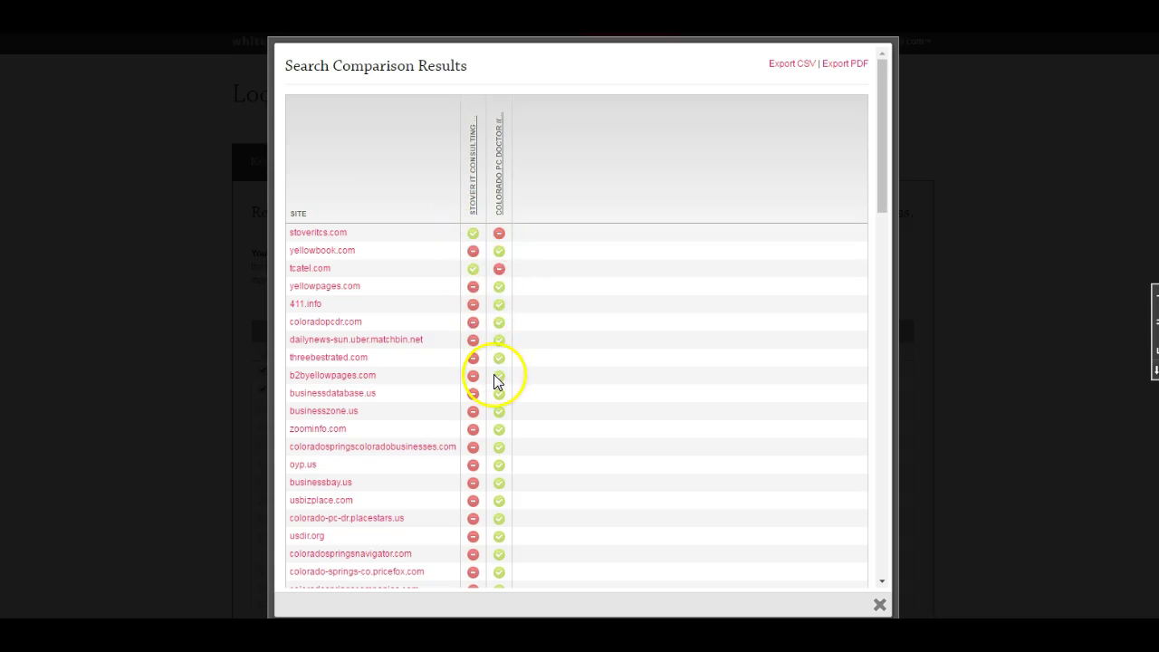
pyautogui.scroll(-2, 496, 380)
pyautogui.scroll(-2, 496, 380)
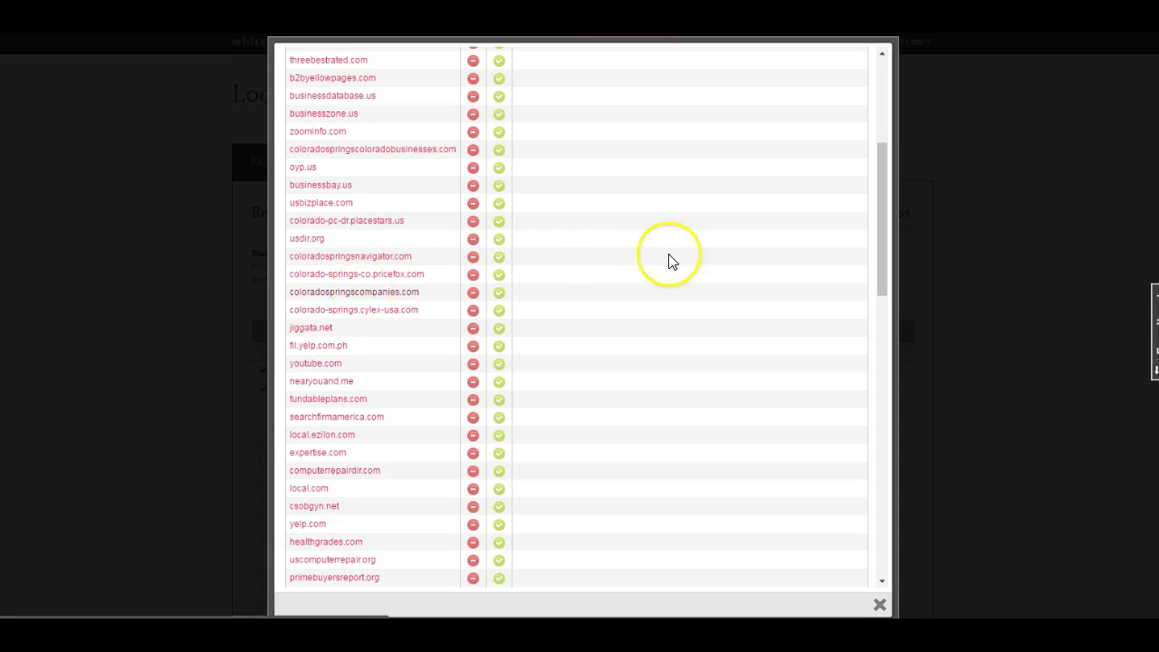
pyautogui.scroll(4, 668, 259)
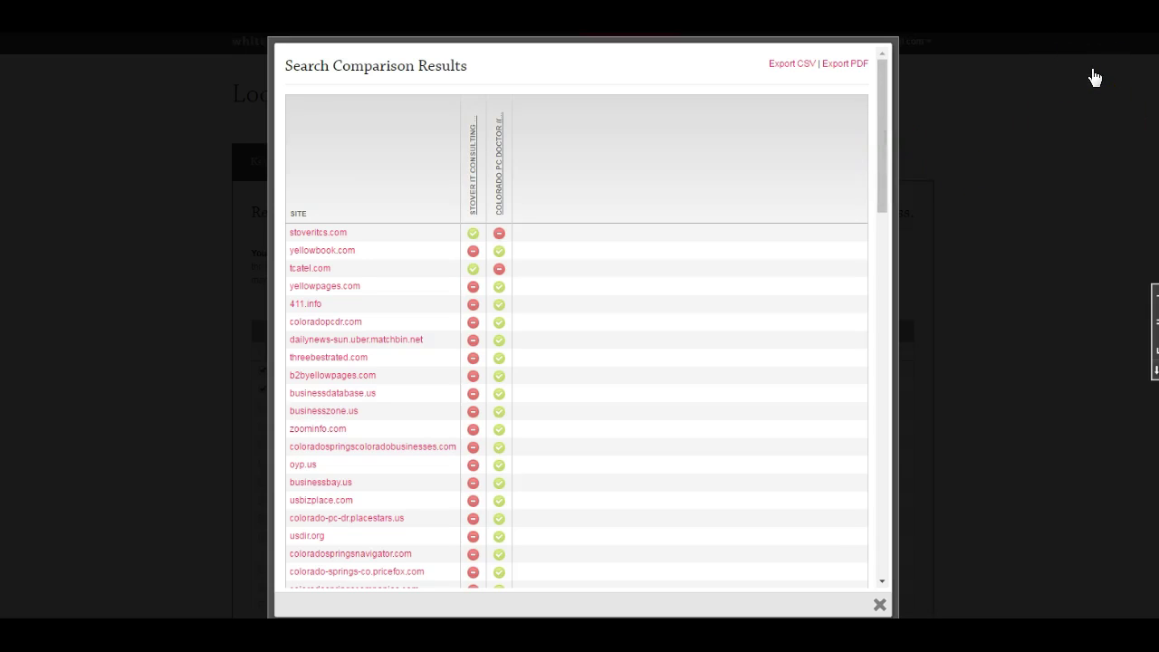
# - Close the citation comparison and bring up the list of saved projects
pyautogui.click(1015, 142)
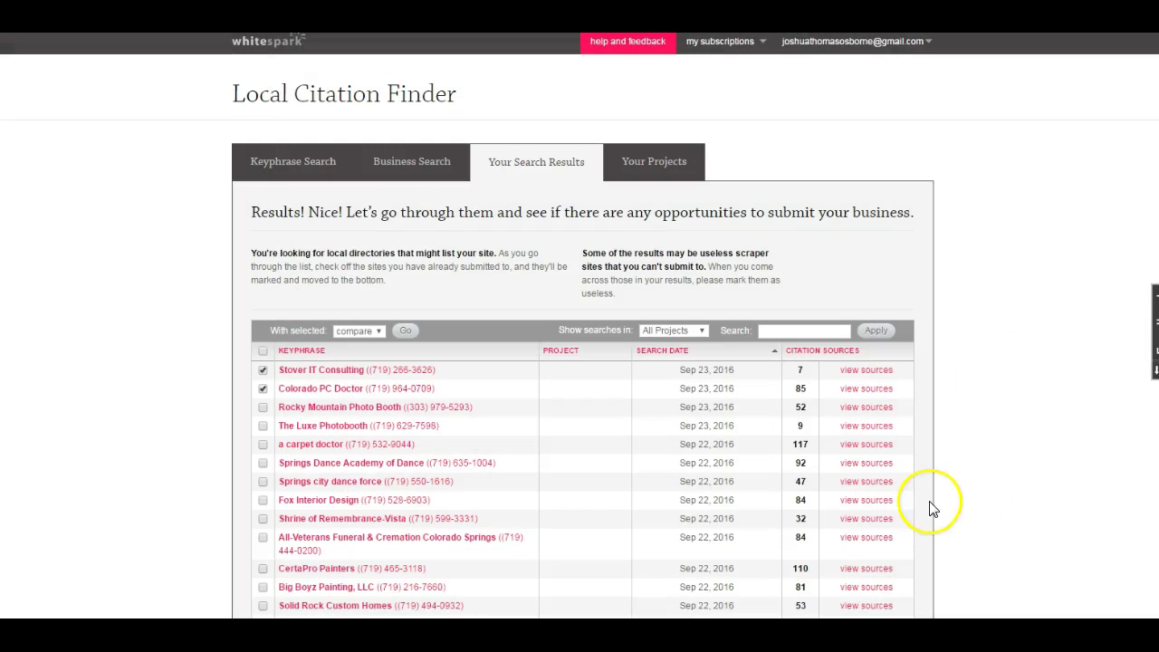
pyautogui.click(699, 163)
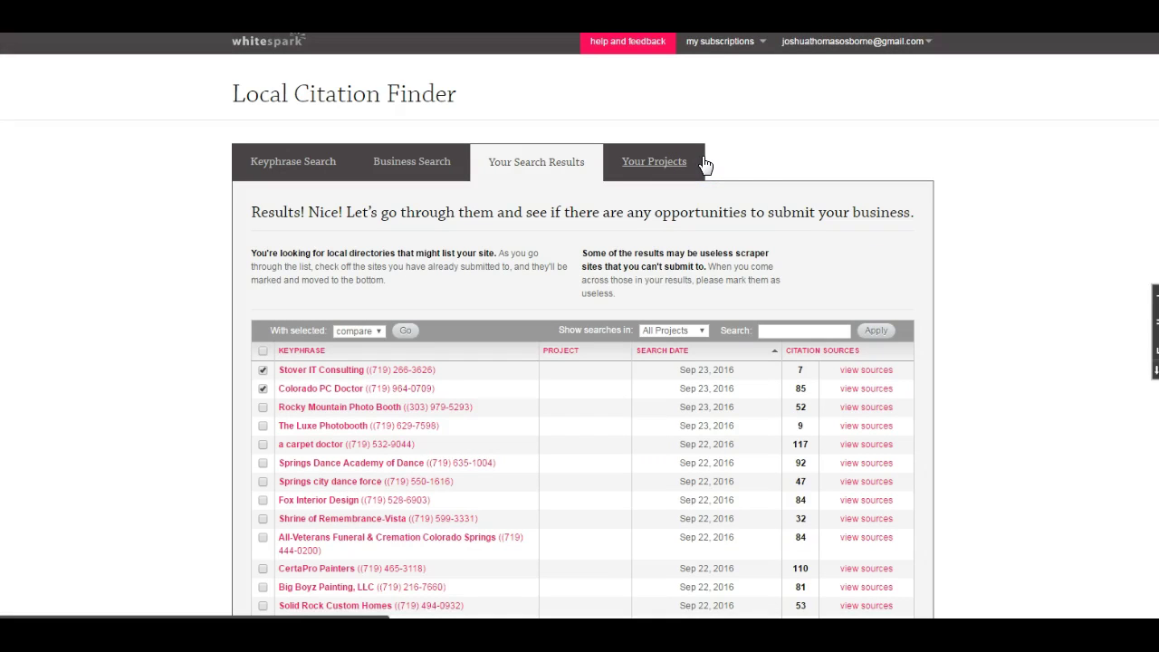
pyautogui.click(757, 143)
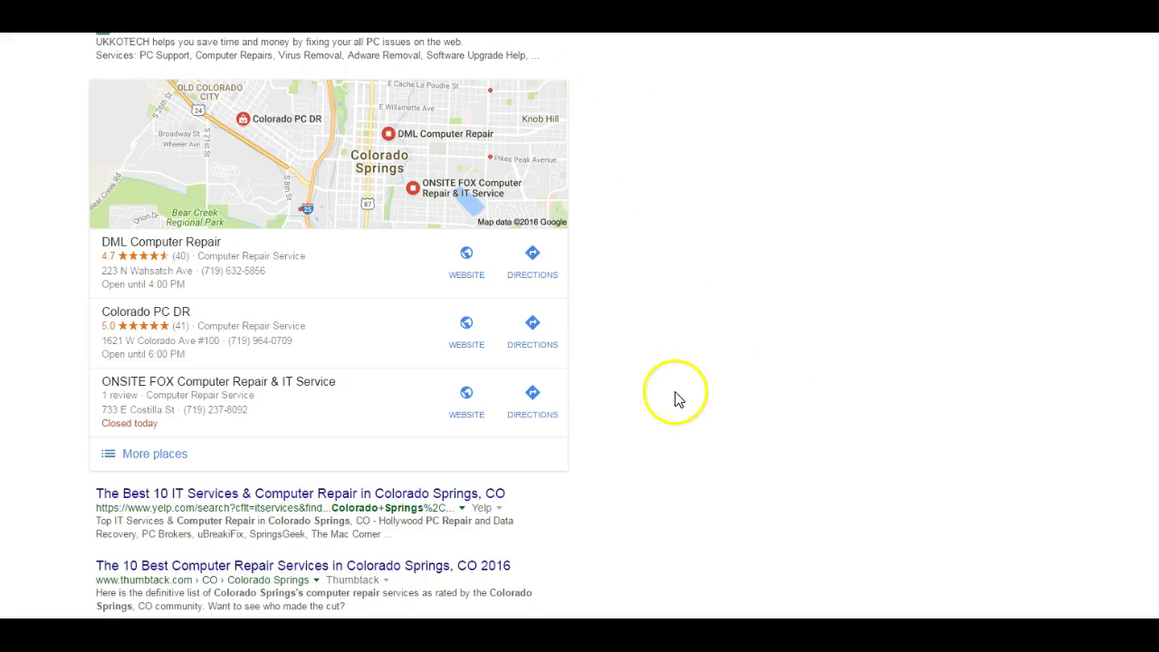
# - Scroll the Colorado Springs computer repair results down to Colorado PC DR's organic listing
pyautogui.scroll(-2, 648, 432)
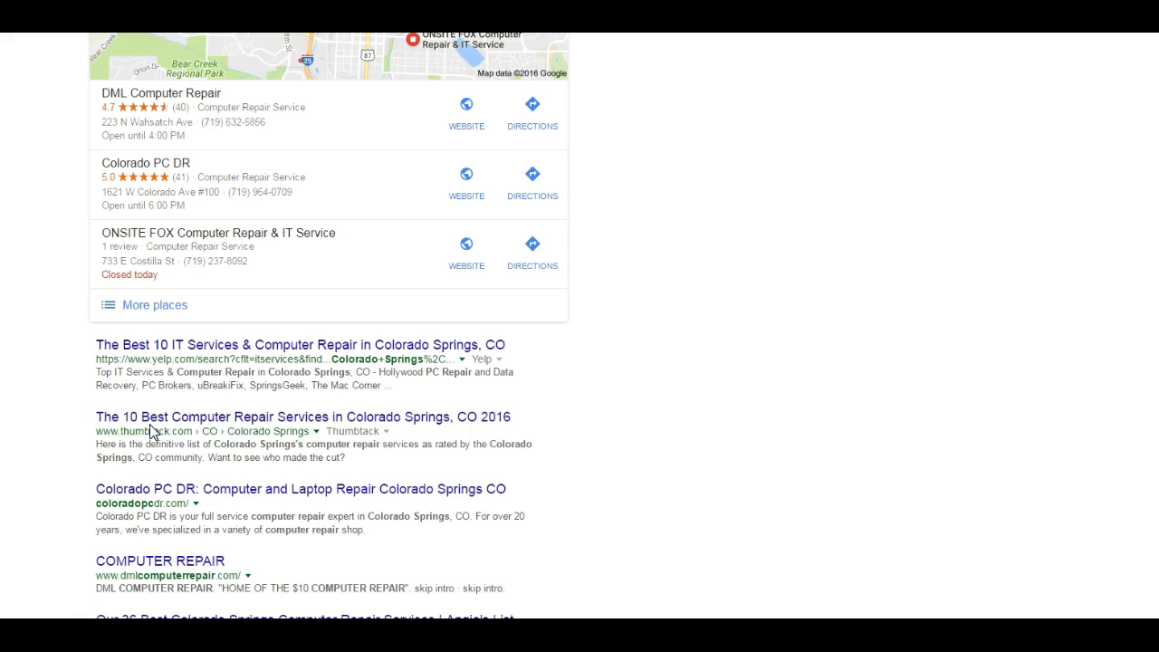
pyautogui.scroll(-1, 96, 471)
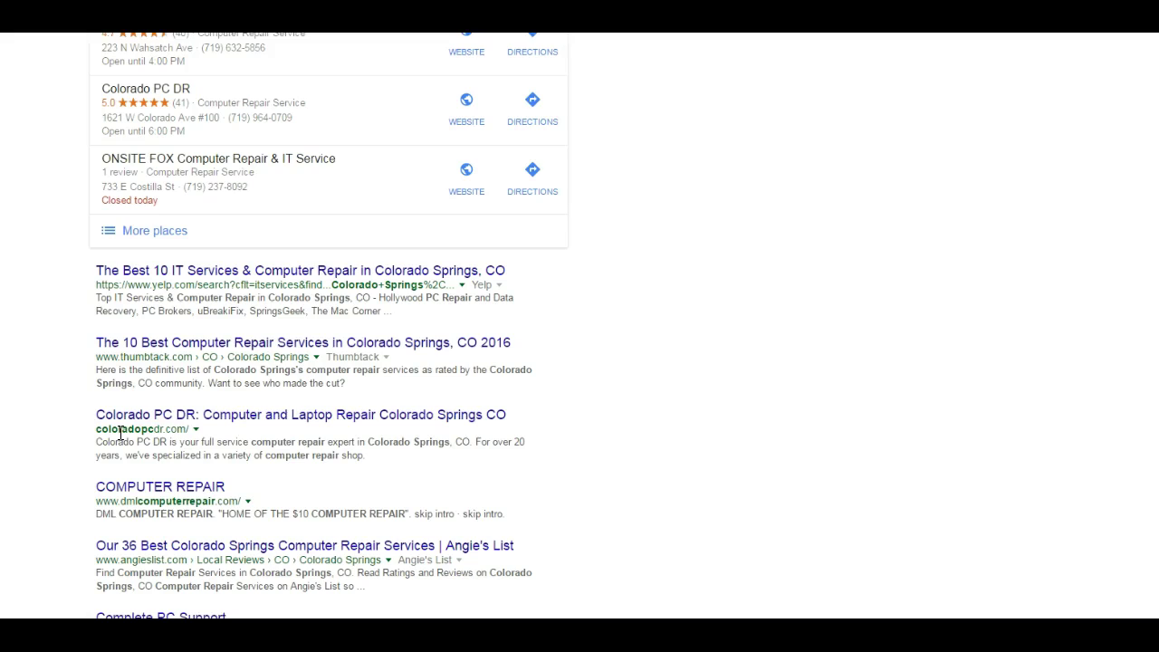
pyautogui.click(138, 440)
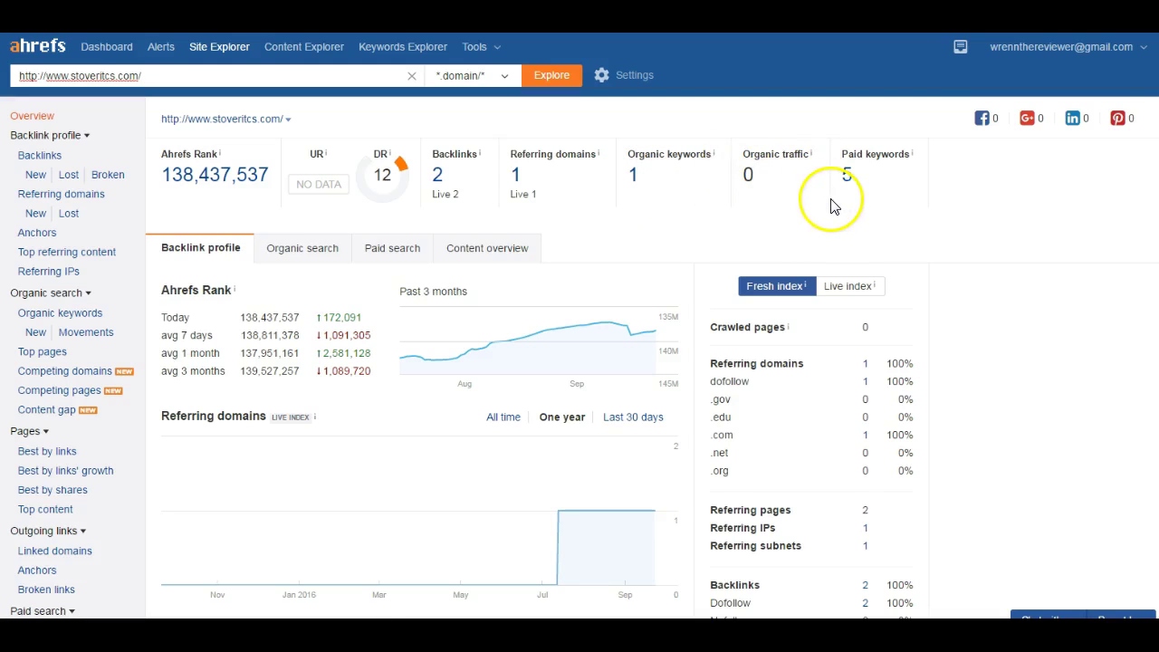
# - Scroll through the stoveritcs.com overview charts in Ahrefs Site Explorer
pyautogui.scroll(-3, 843, 240)
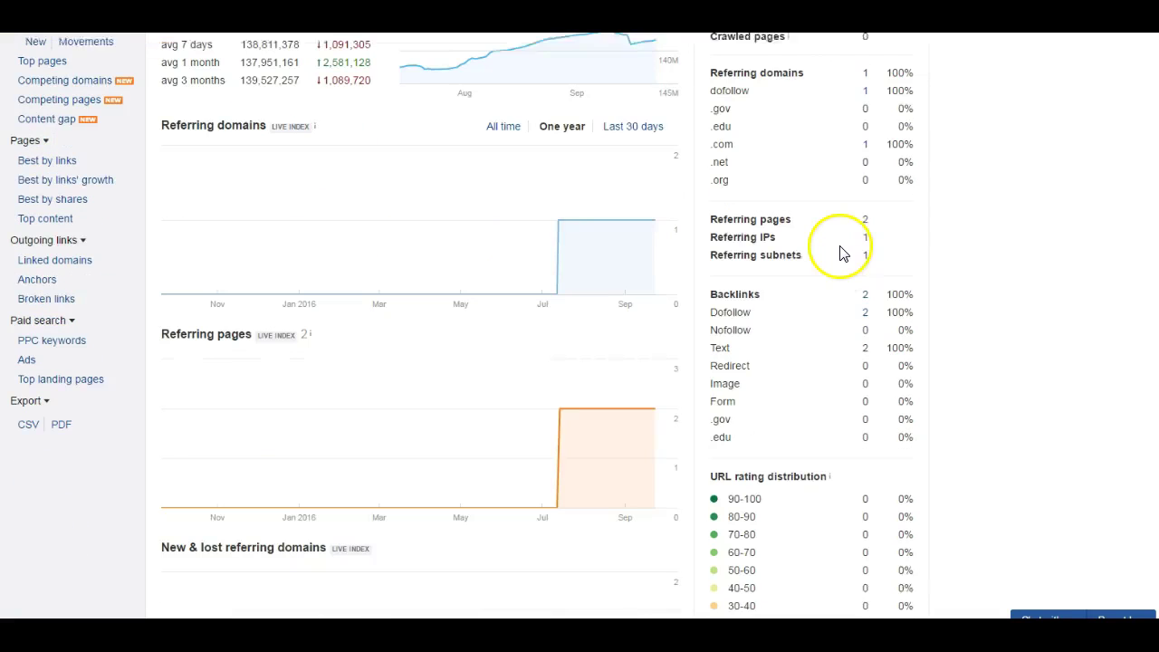
pyautogui.click(580, 291)
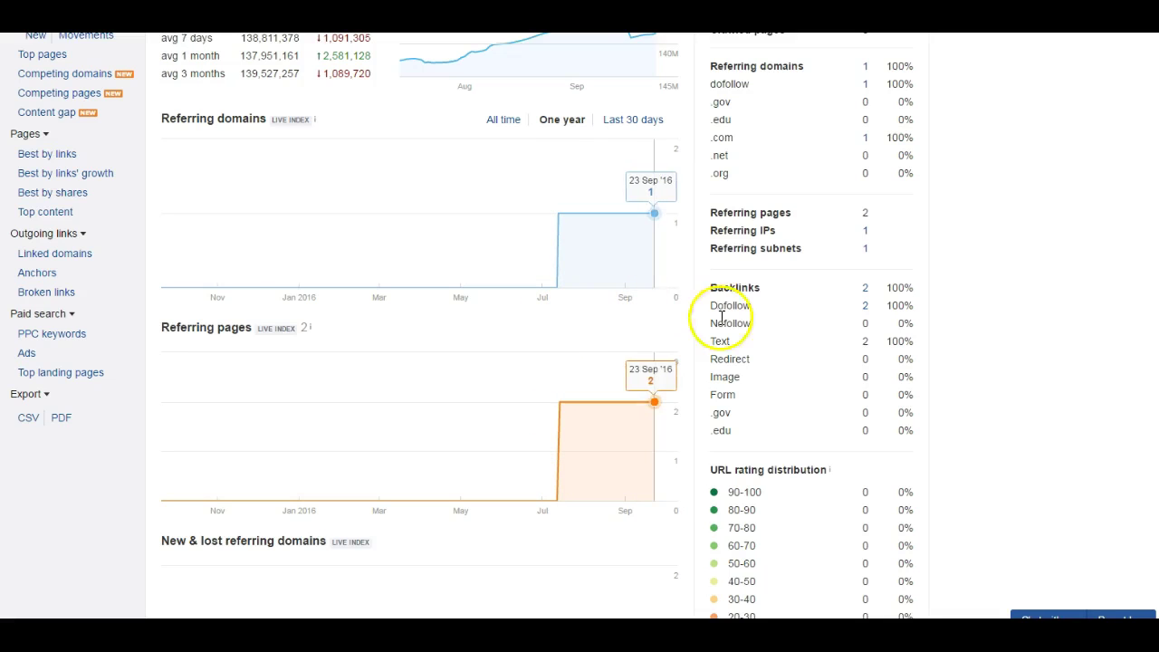
pyautogui.scroll(-2, 1067, 356)
pyautogui.scroll(-2, 1017, 393)
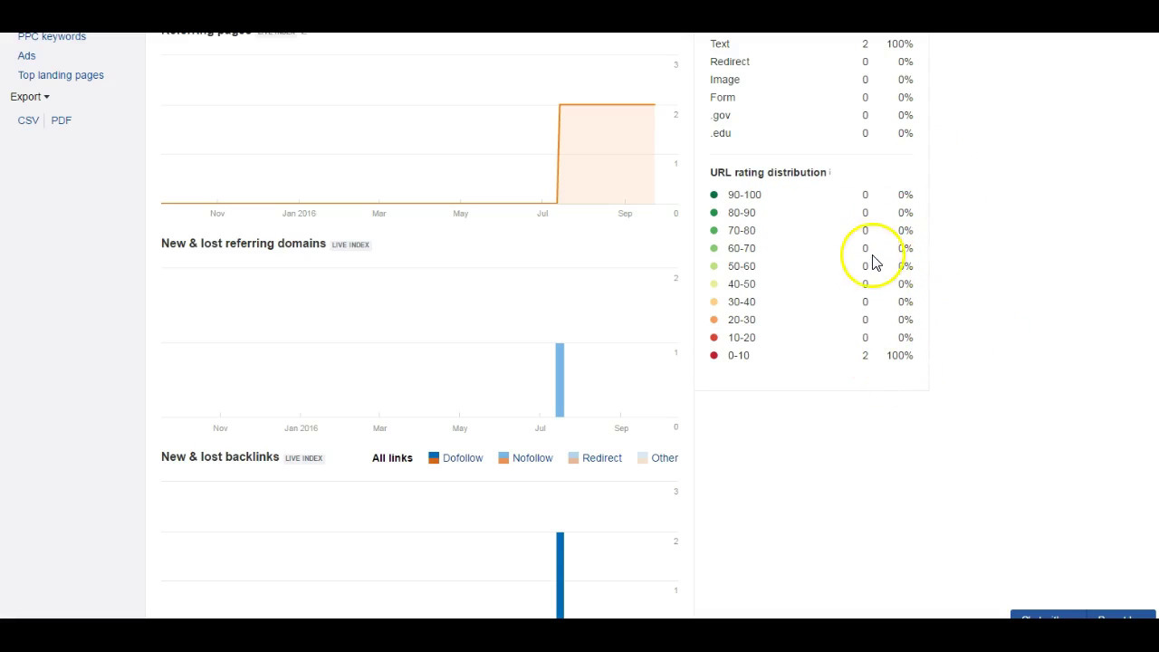
pyautogui.scroll(7, 872, 266)
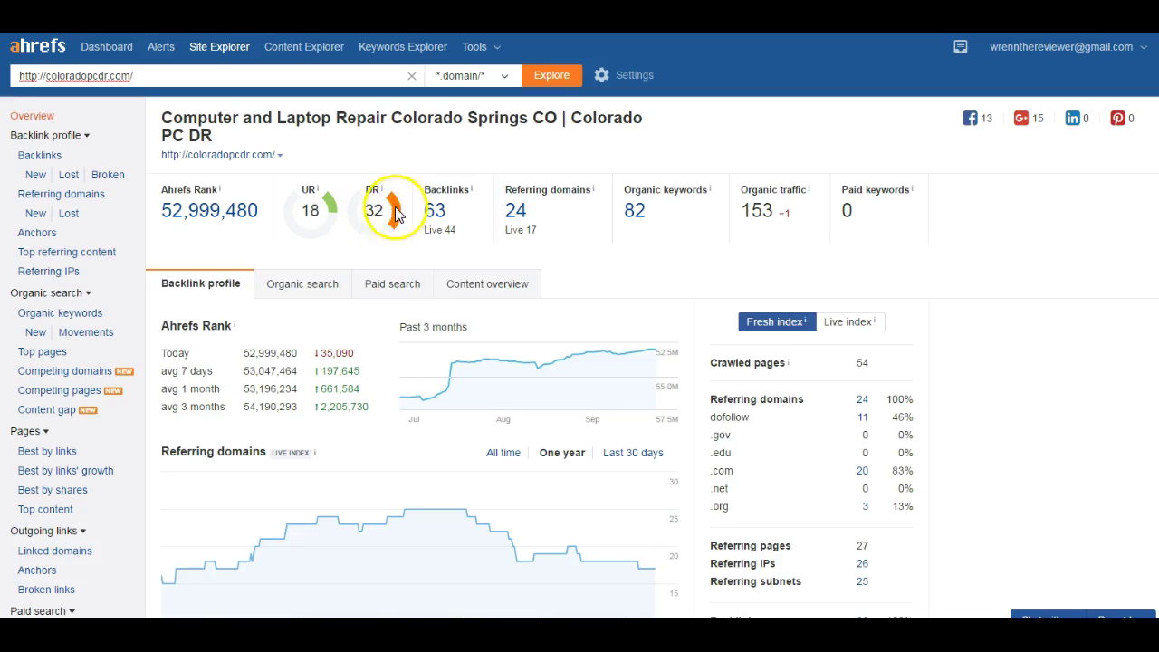
pyautogui.doubleClick(451, 231)
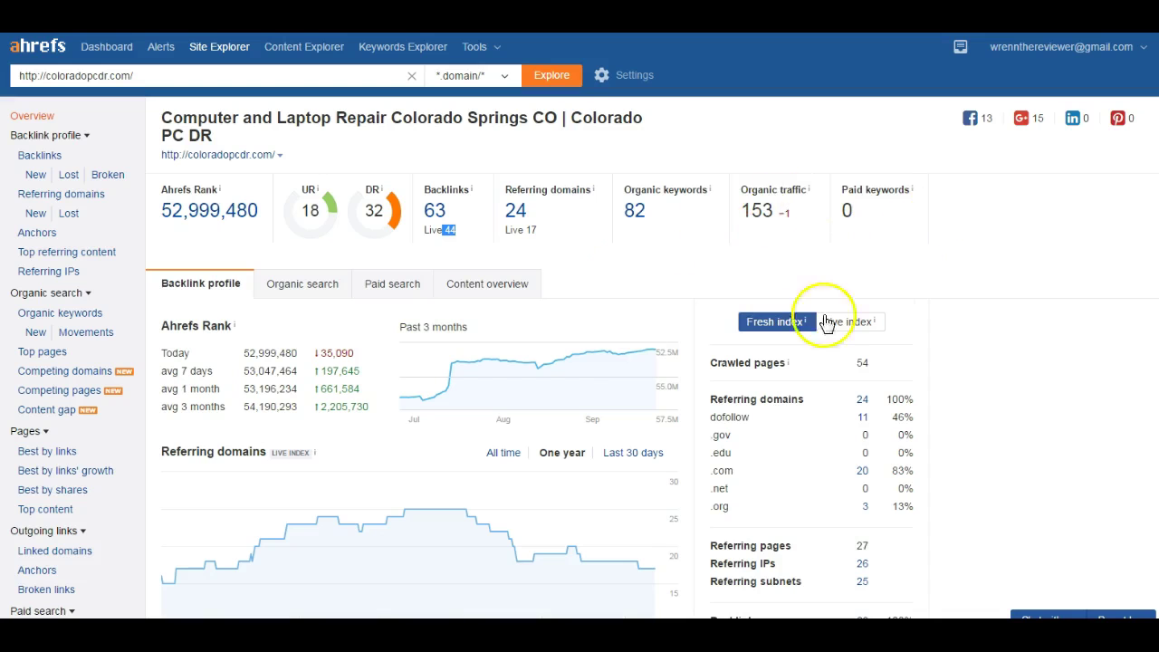
# - Scroll through Colorado PC DR's referring-domain history, URL rating distribution and CTLDs
pyautogui.scroll(-4, 928, 312)
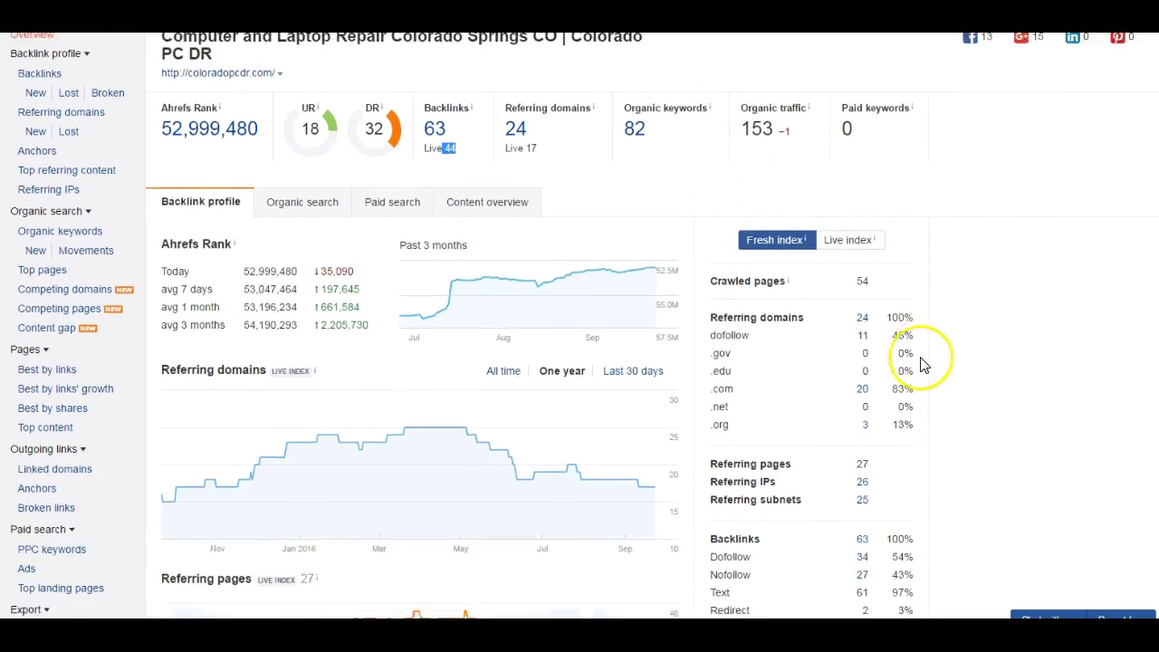
pyautogui.scroll(-3, 924, 362)
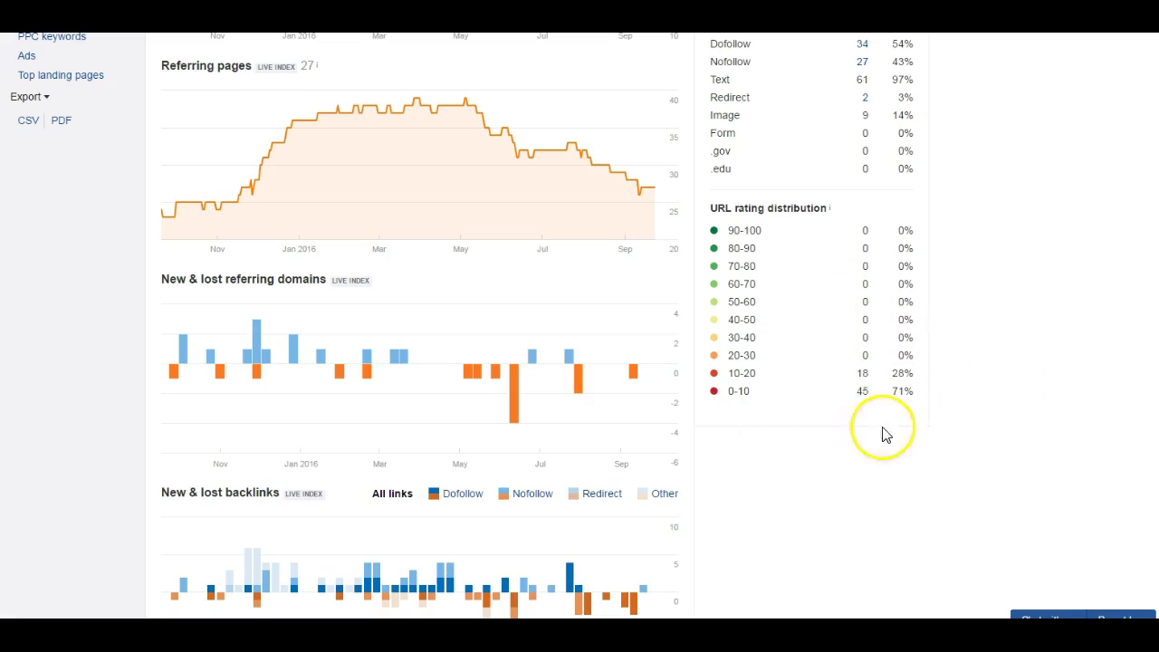
pyautogui.scroll(-10, 1083, 421)
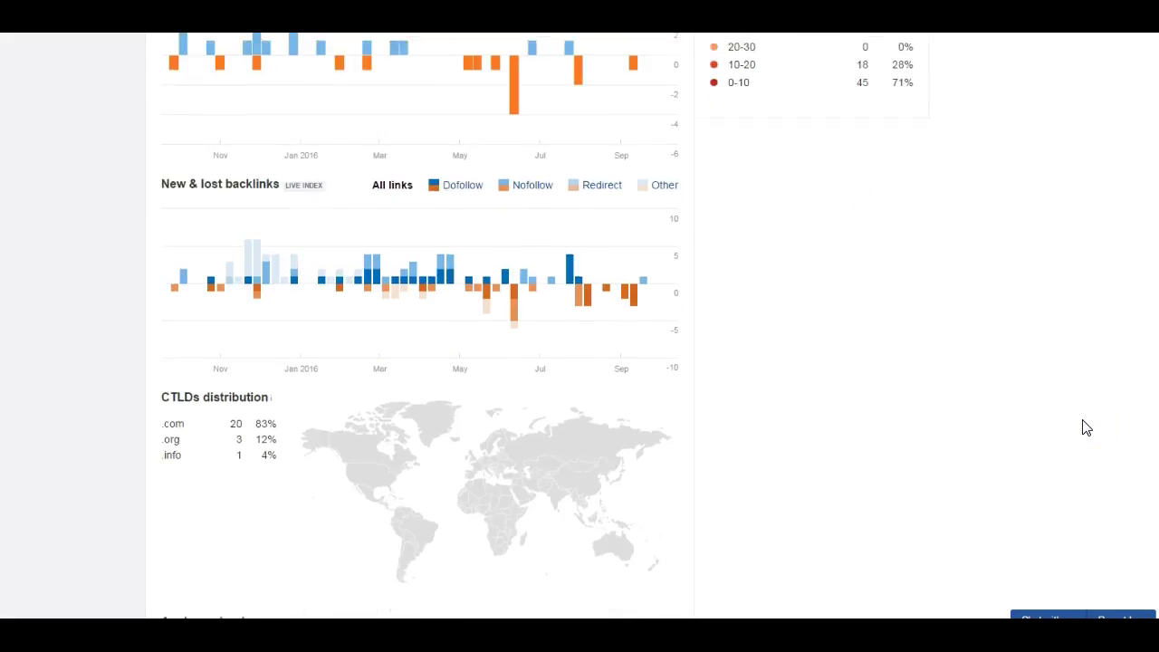
pyautogui.scroll(15, 1087, 427)
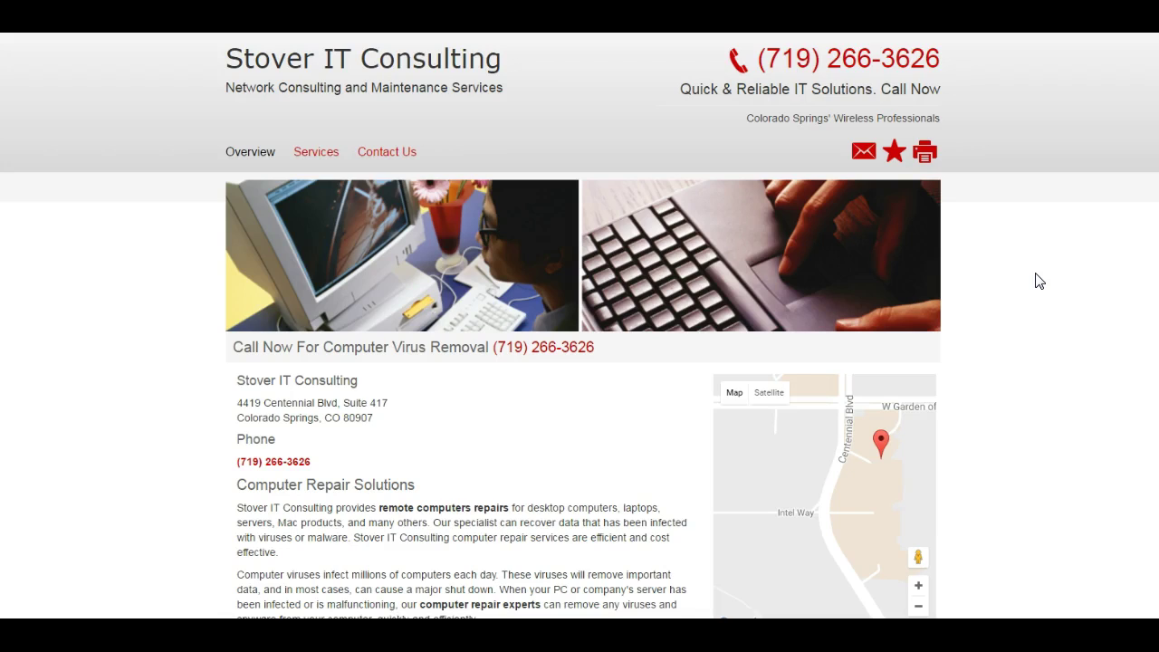
# - Review the Stover IT Consulting homepage's Colorado Springs address, phone number and map
pyautogui.click(1015, 245)
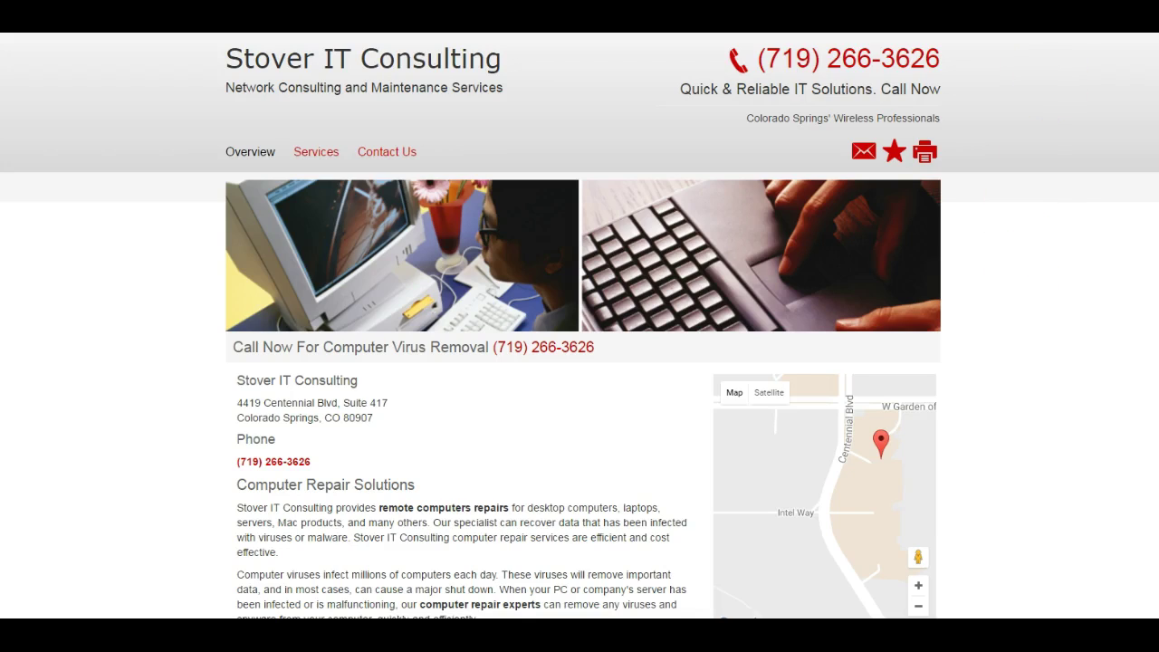